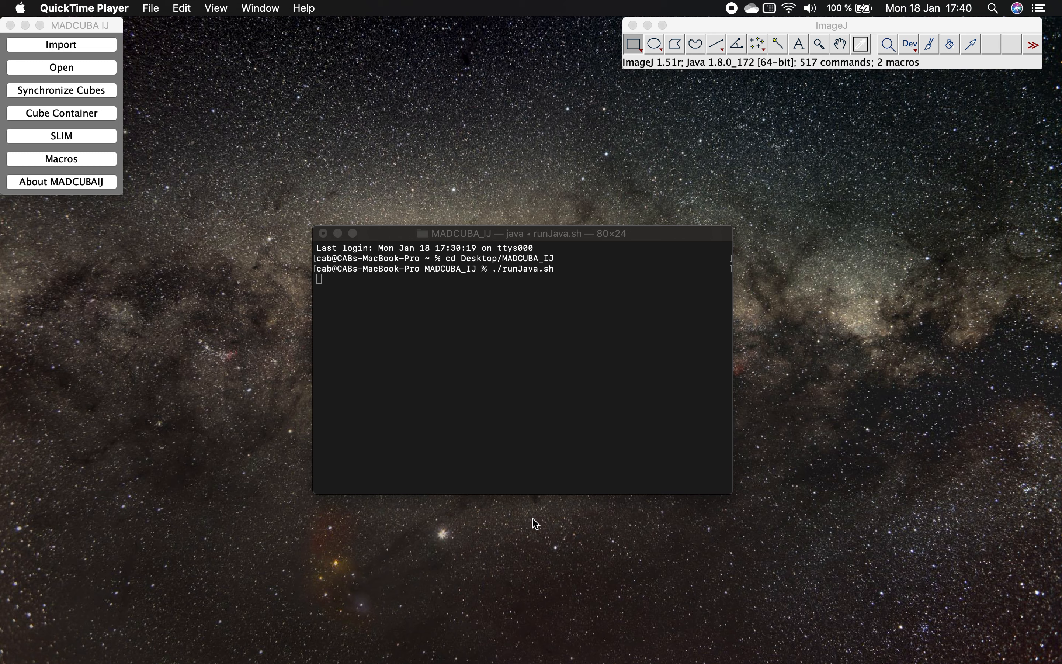
- Open the spectra file AFGL_HMPO_CH3CN.fits from the tutorials_madcuba folder
click(111, 67)
click(89, 80)
click(459, 220)
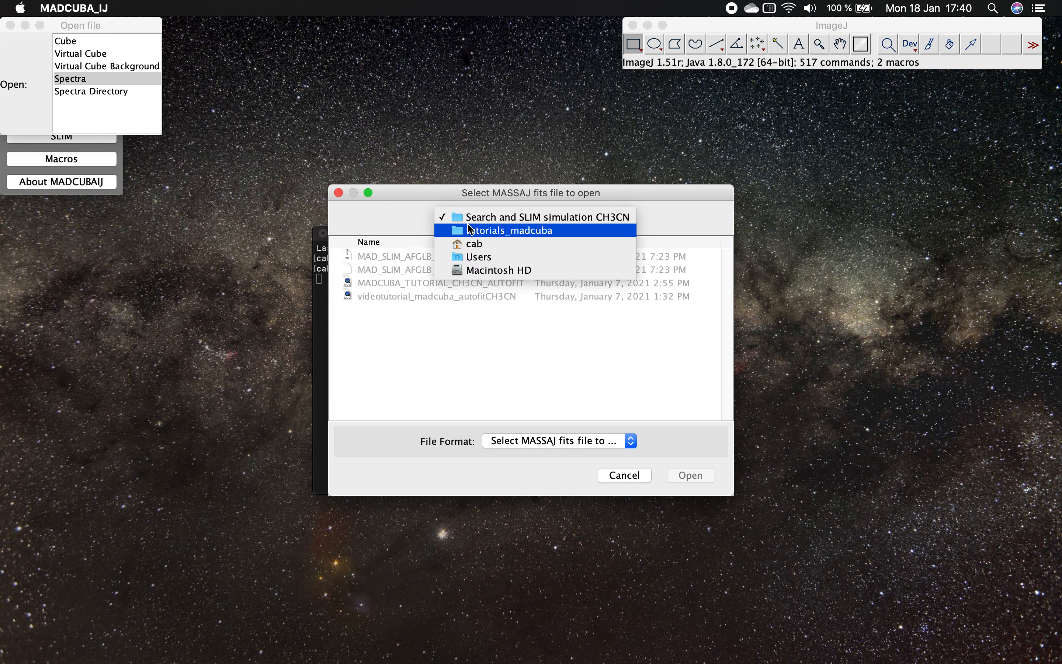
click(471, 231)
double_click(450, 256)
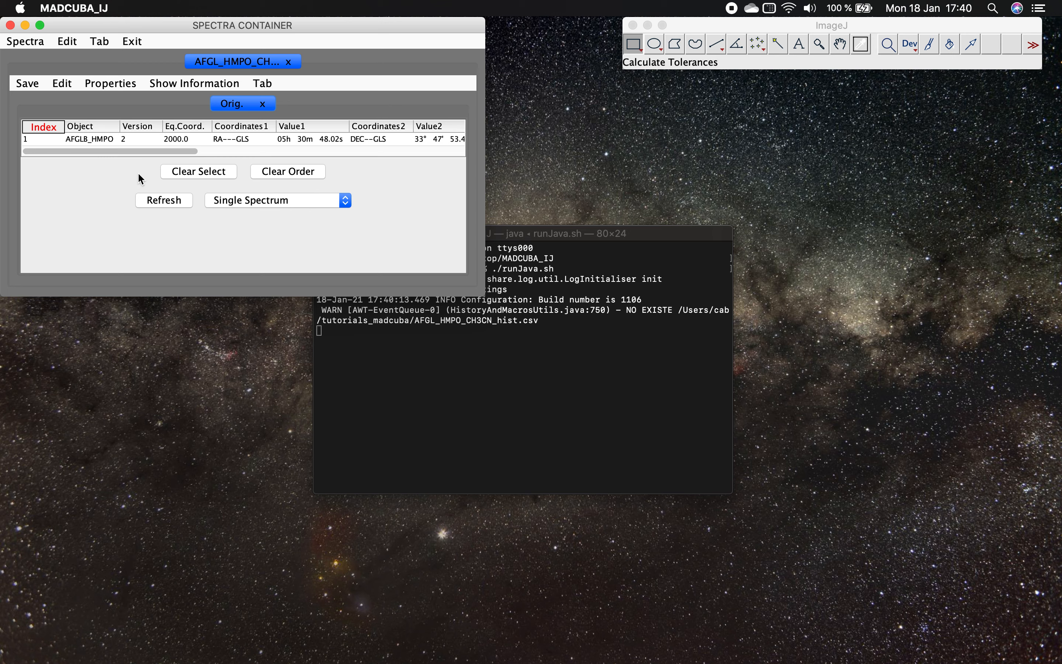
- Plot the AFGLB_HMPO spectrum, move the spectra container aside and open SLIM
double_click(137, 140)
drag(182, 25, 406, 114)
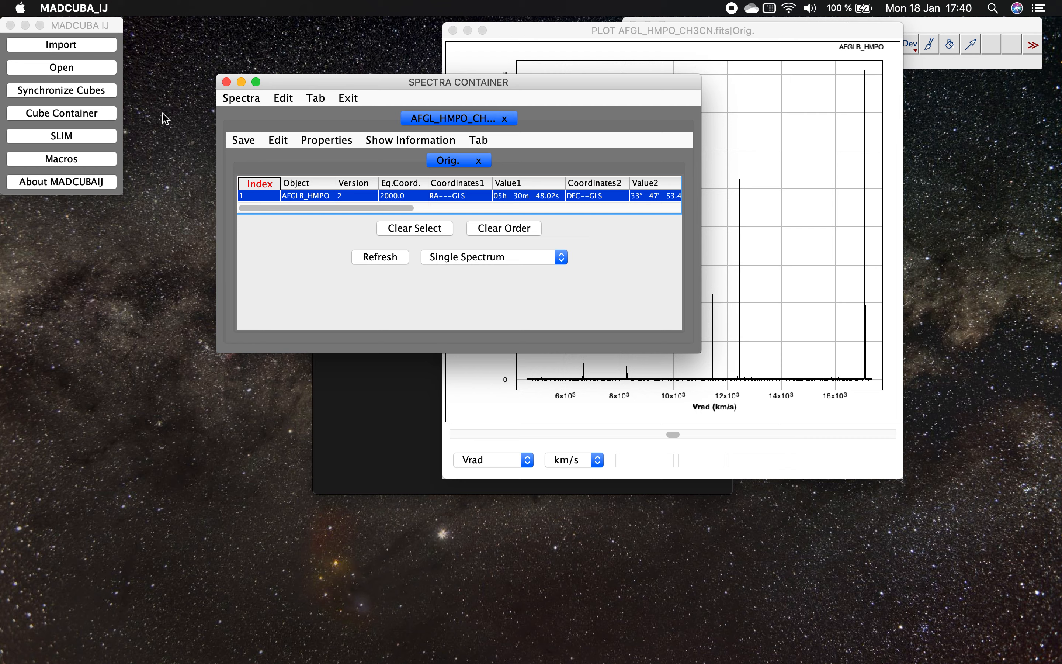
click(87, 138)
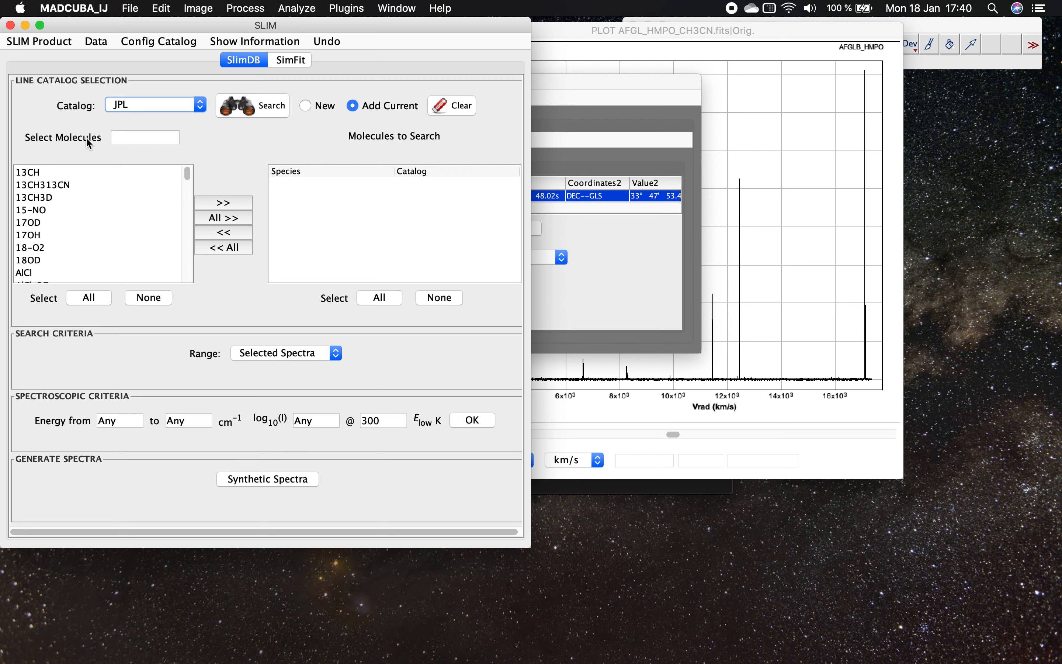
- Add CH3CN,v=0 from the CDMS catalog to the molecules to search and run the line search on the selected spectra
click(146, 105)
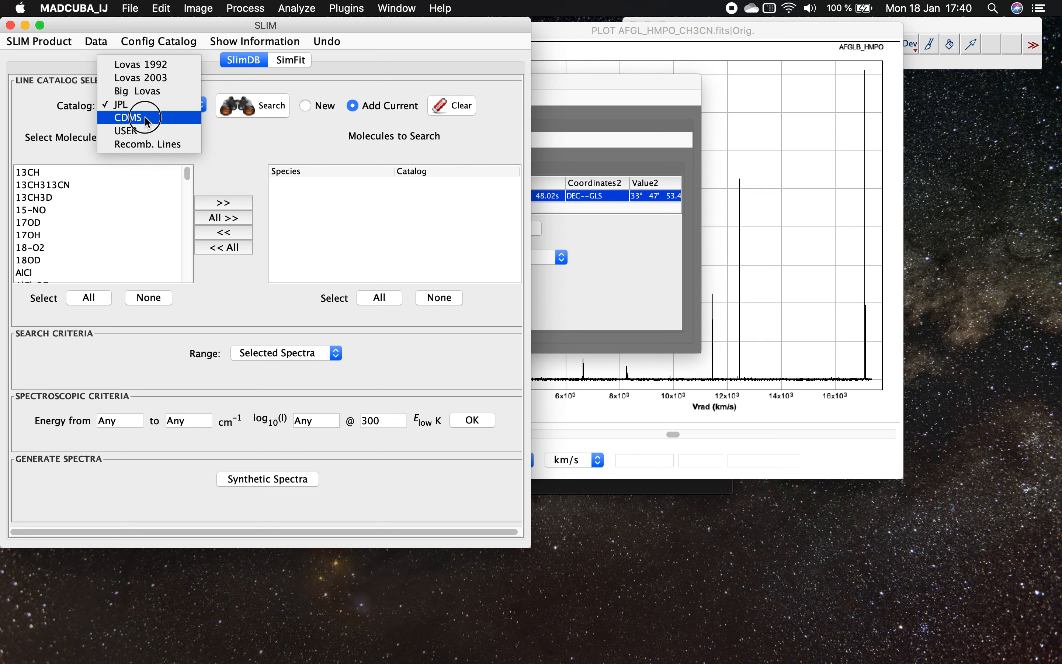
click(146, 117)
scroll(126, 209, down, 15)
click(140, 137)
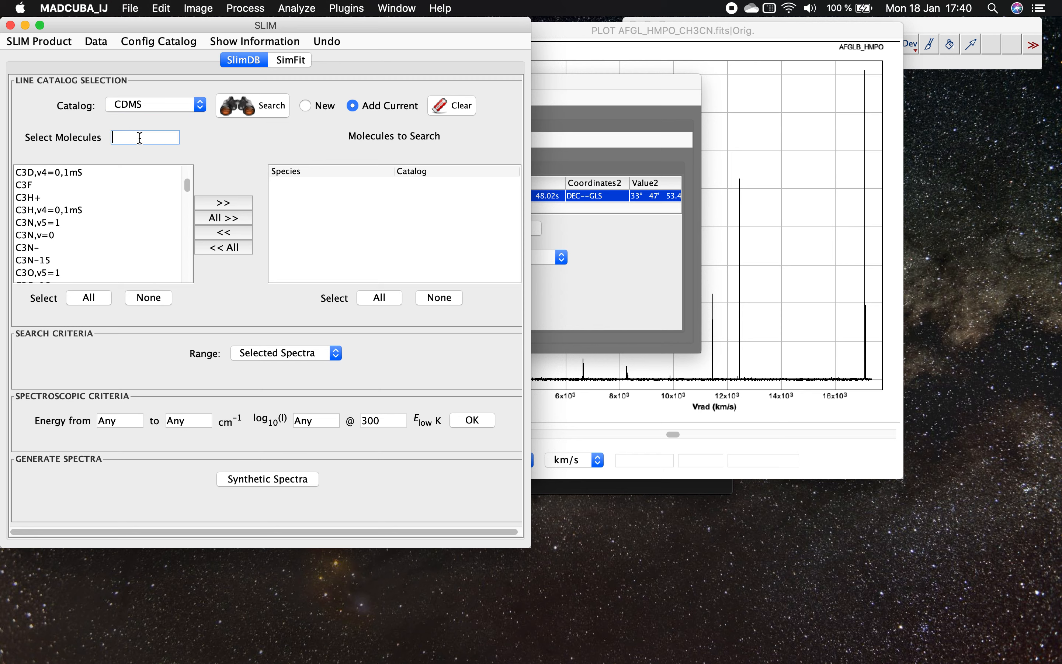
text(ch3cn)
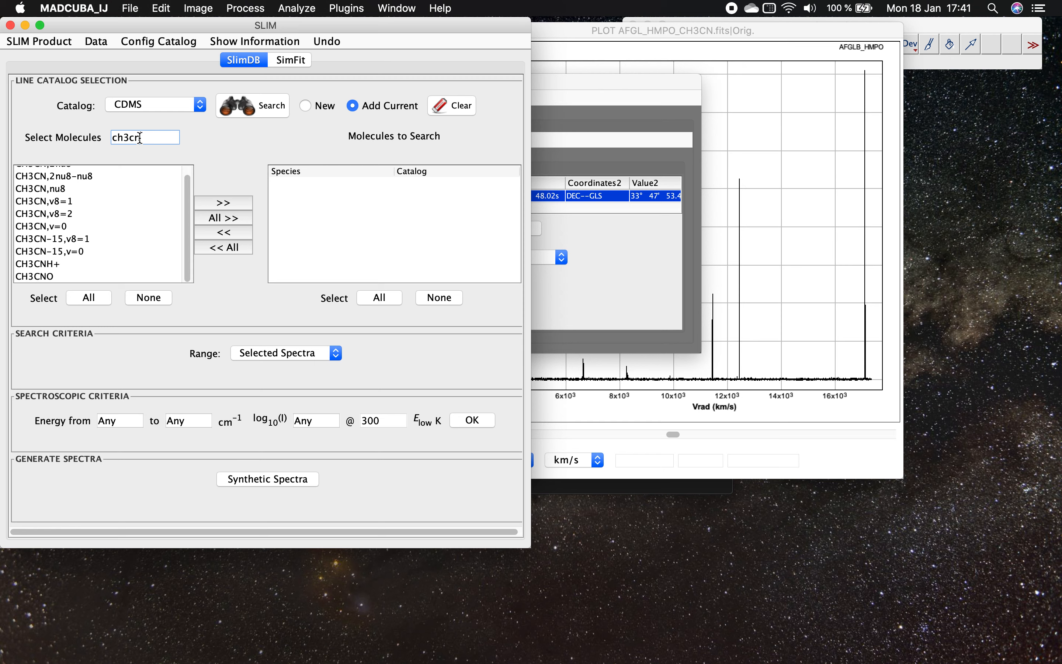
click(40, 227)
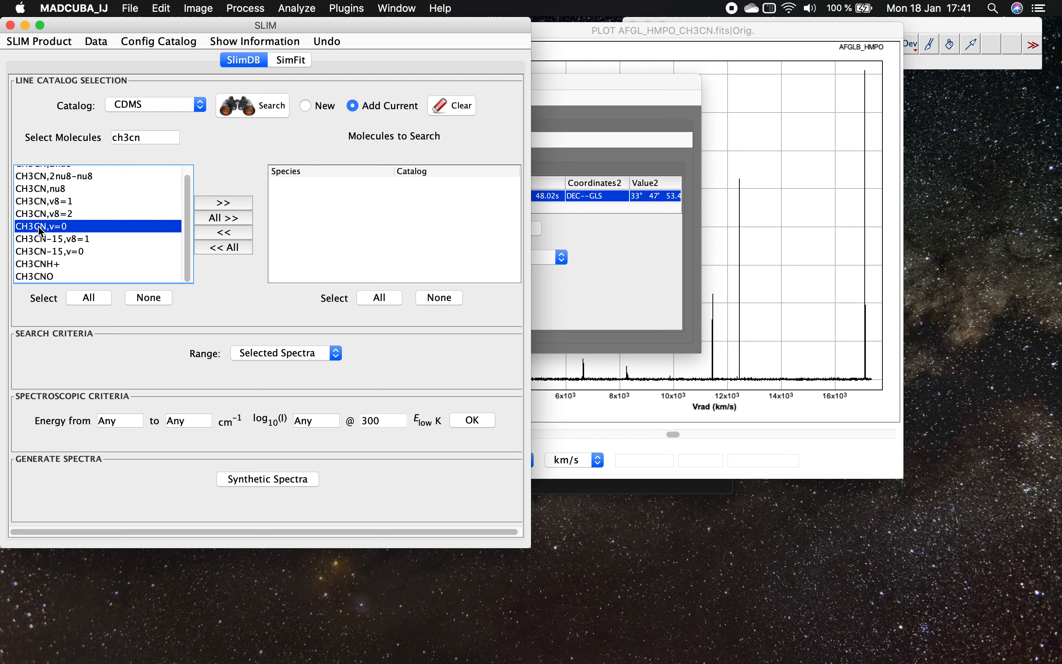
click(223, 202)
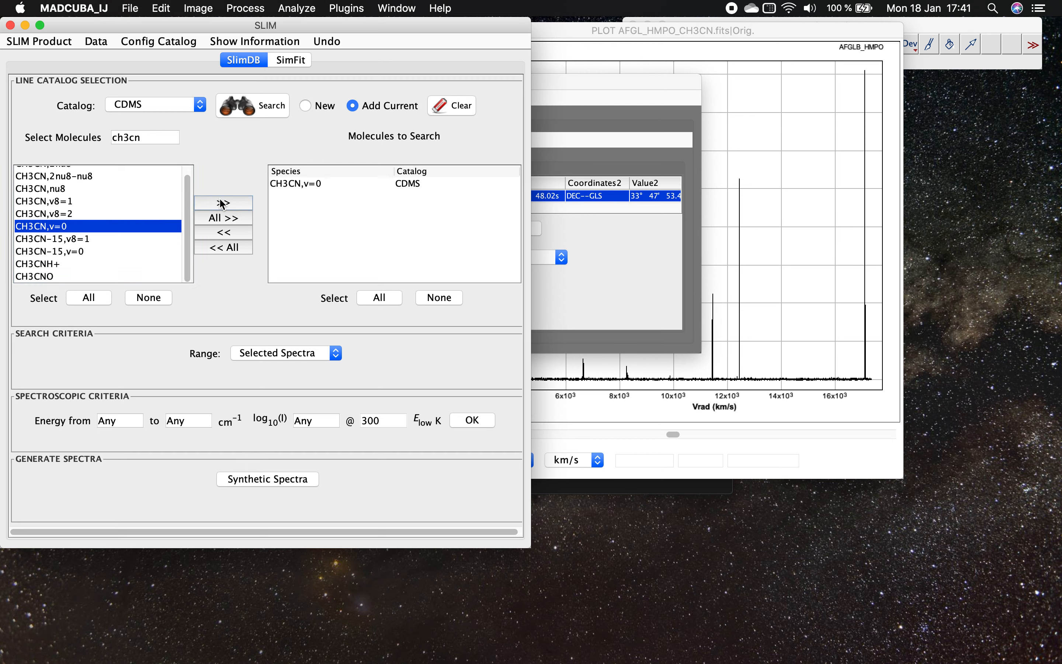
click(238, 106)
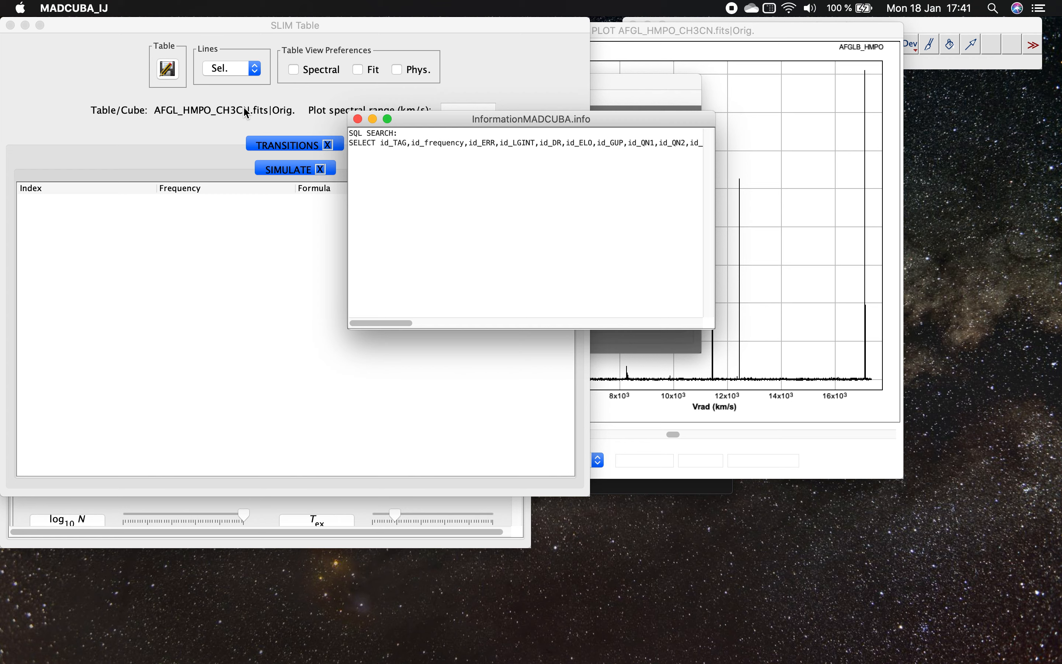
- Display the simulated CH3CN,v=0 transitions and arrange the SLIM, table and plot windows so the parameters and plot are both visible
drag(241, 23, 584, 23)
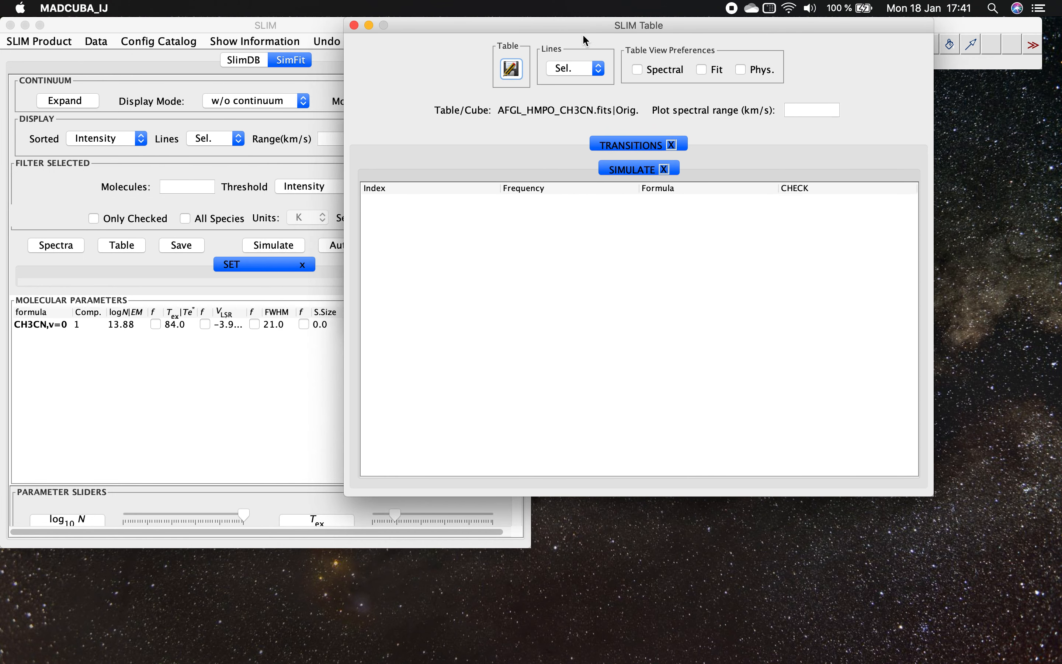
click(218, 23)
drag(218, 24, 247, 24)
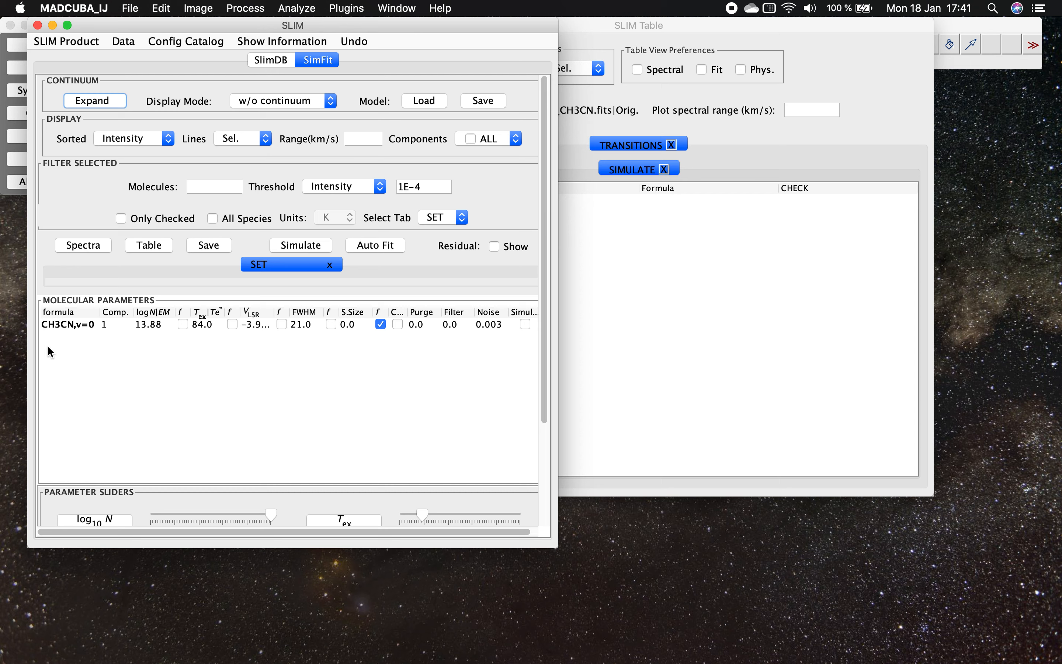
click(74, 327)
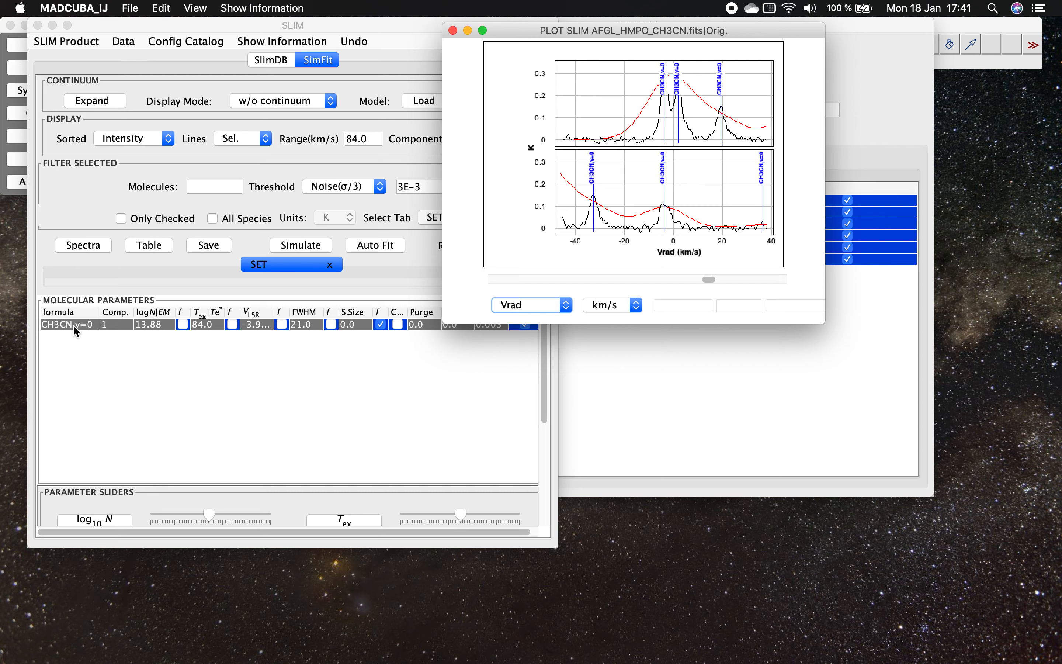
drag(531, 32, 678, 30)
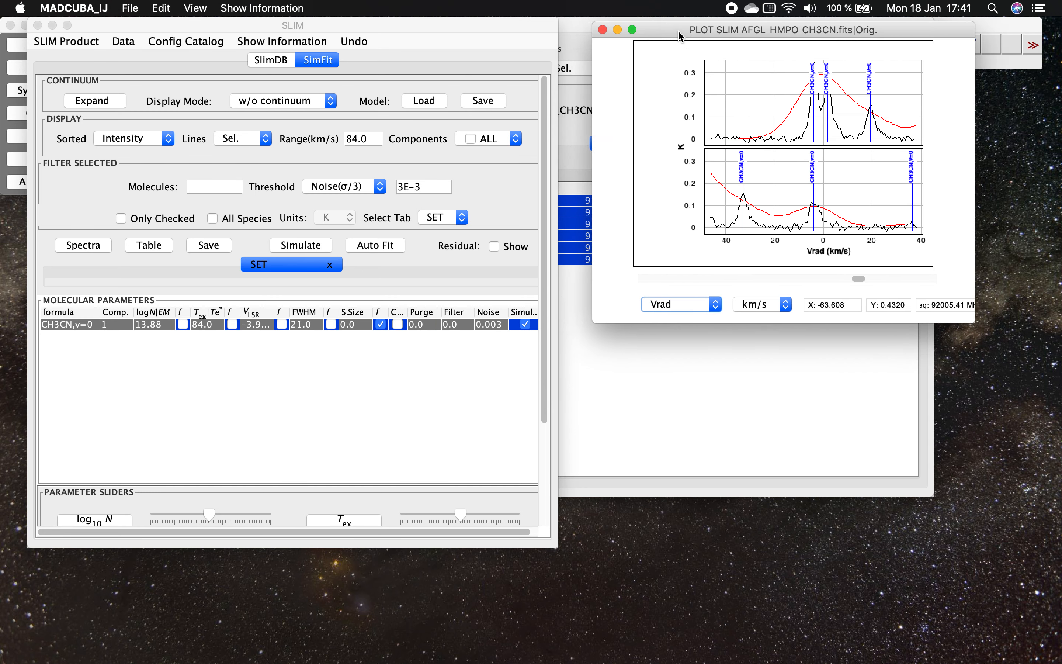
- Set the displayed velocity range to 300.0 km/s and the line labels to None
click(360, 140)
text(300.0)
key(Return)
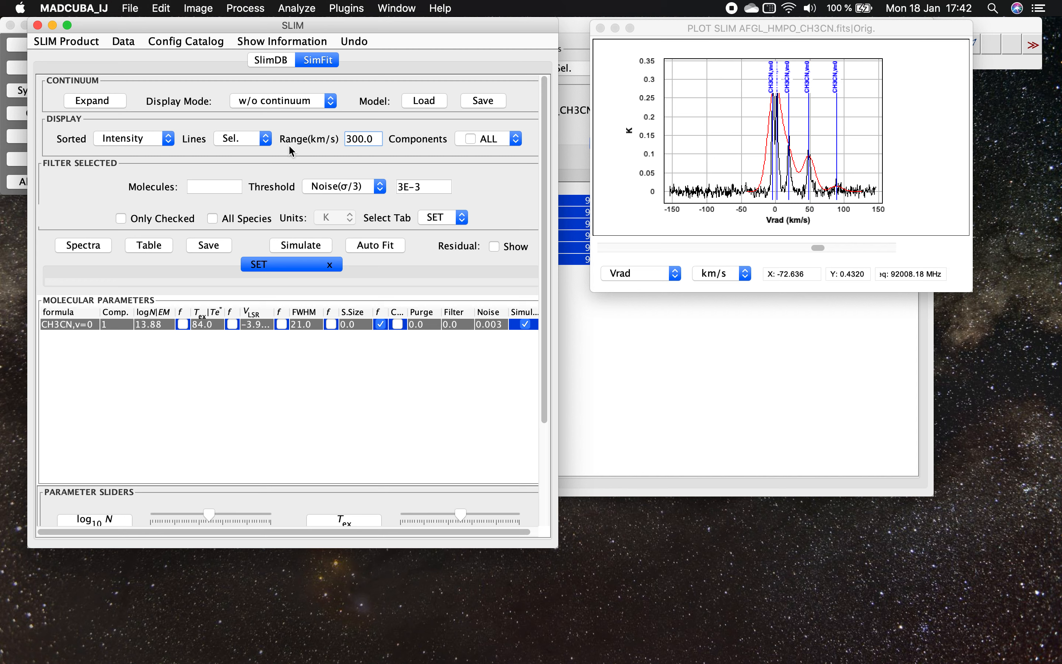
click(252, 143)
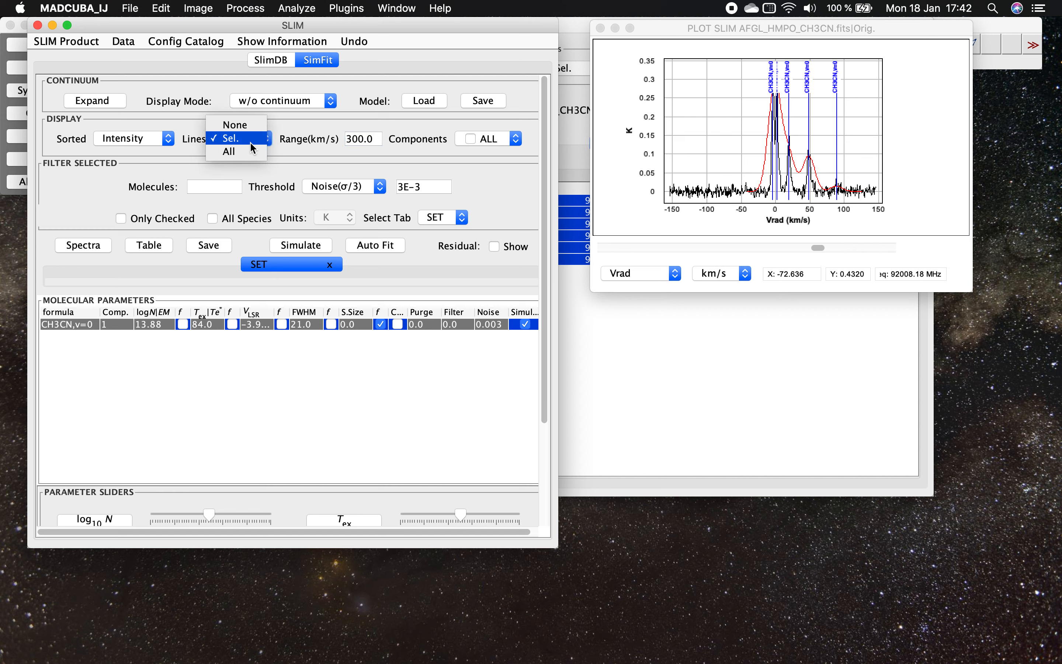
click(251, 127)
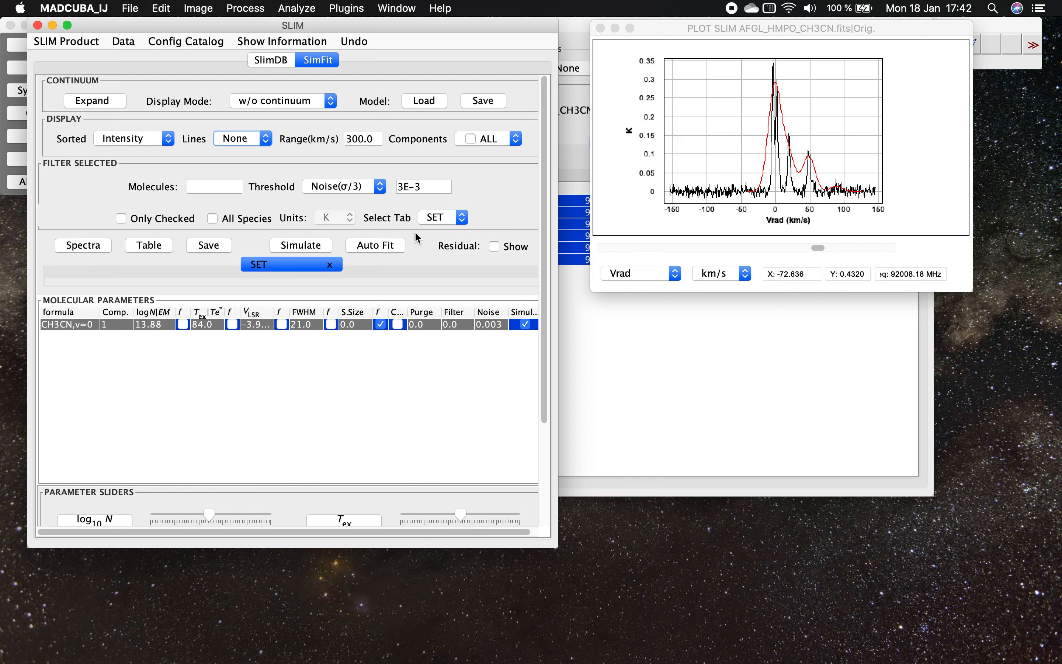
- Set the log N slider range to 11–18 and lower the CH3CN,v=0 column density to log N 13.24
drag(542, 244, 538, 376)
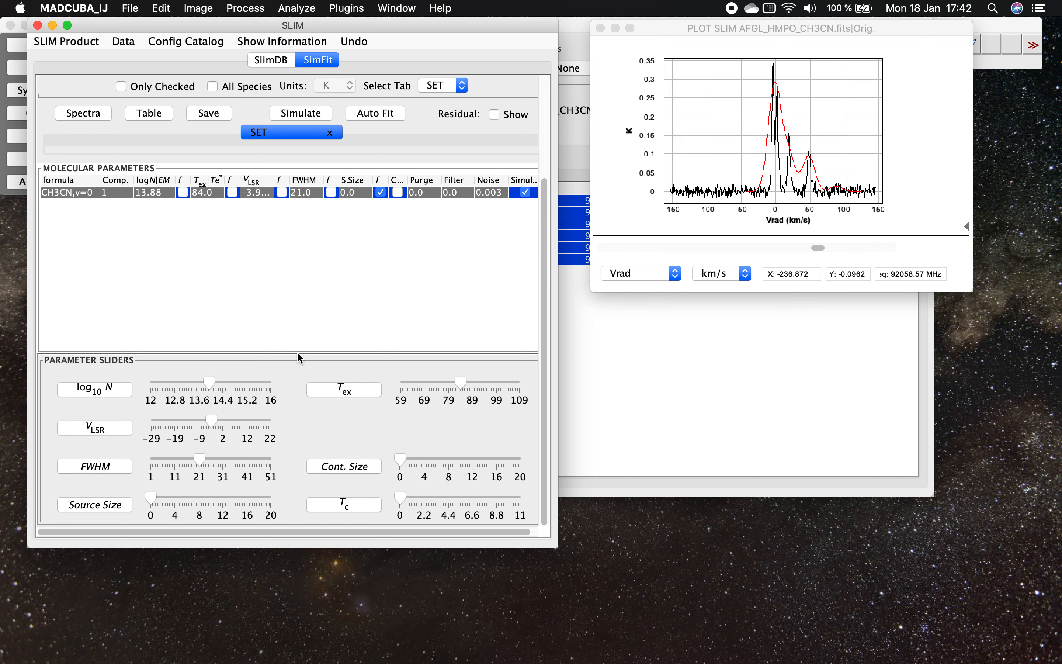
click(97, 391)
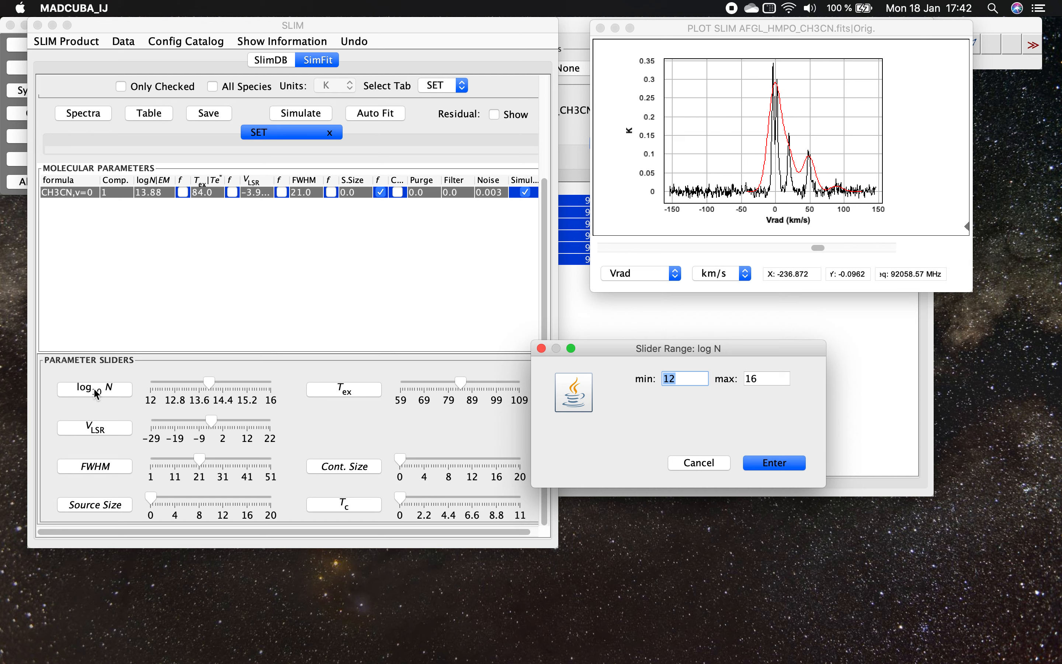
text(11)
key(Tab)
text(18)
click(775, 463)
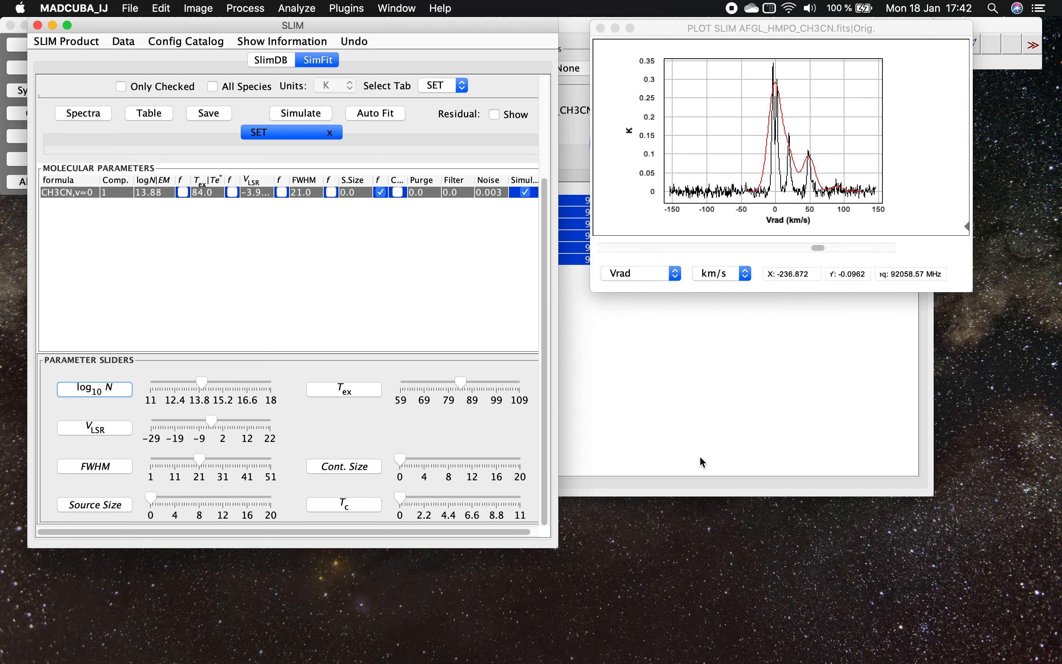
drag(201, 381, 189, 382)
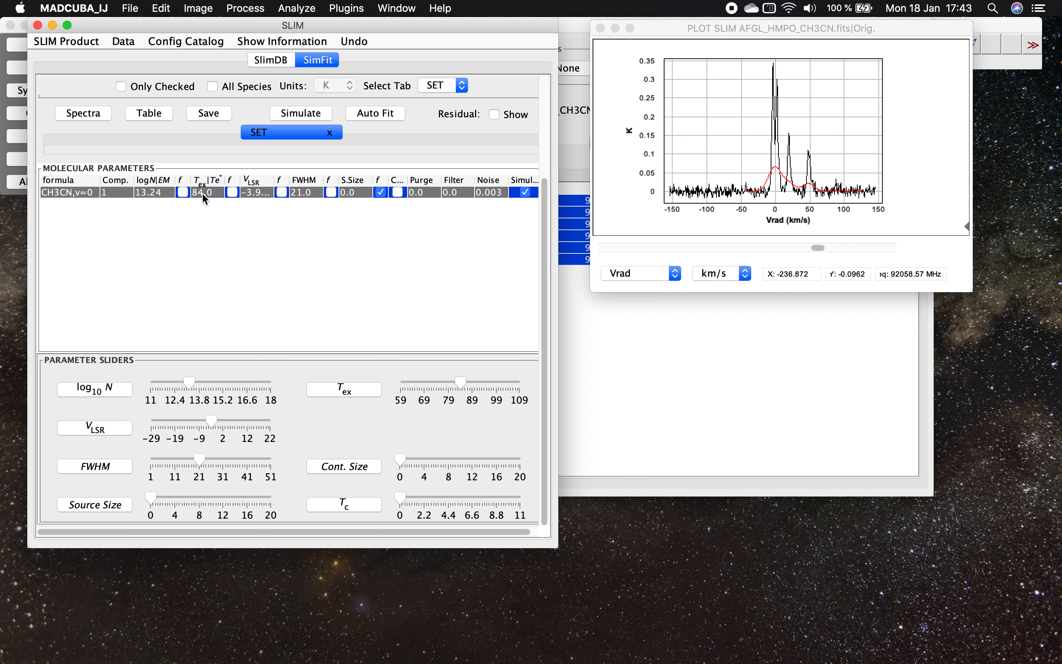
- Set the excitation temperature of CH3CN,v=0 to 50 and rerun the simulation
double_click(212, 194)
double_click(213, 193)
text(50)
click(298, 117)
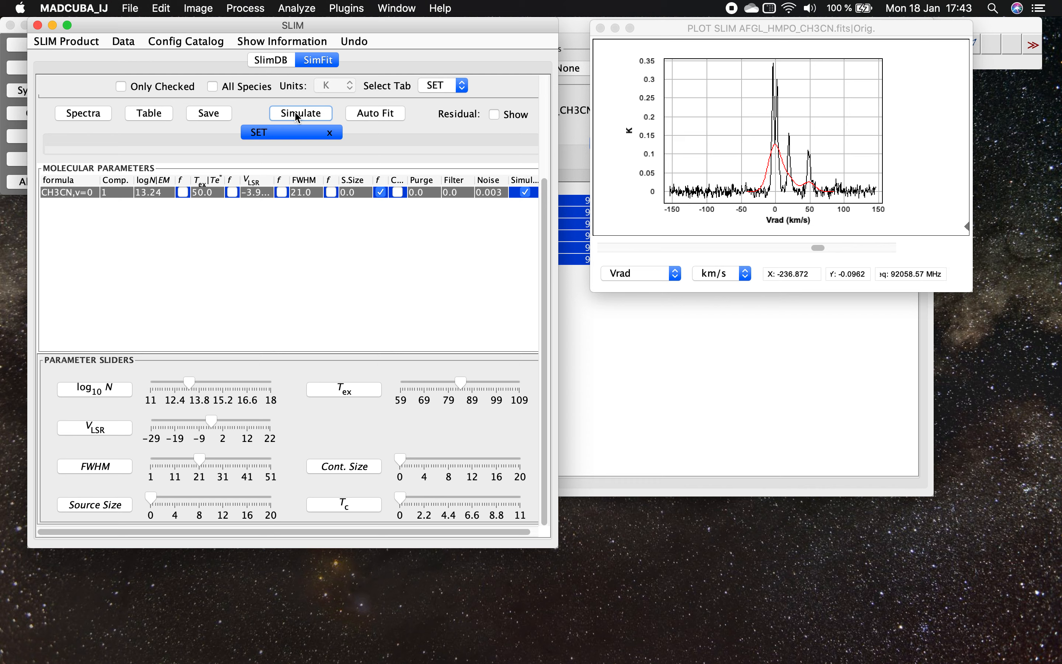
- Set the FWHM of CH3CN,v=0 to 4 and rerun the simulation
double_click(304, 193)
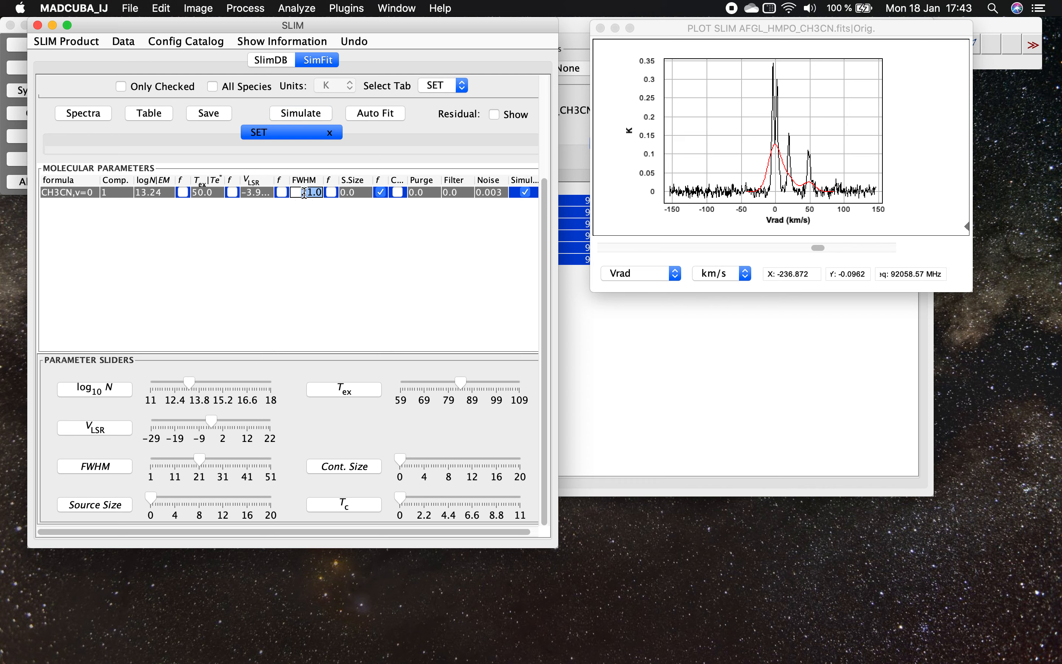
text(4)
key(Return)
click(311, 118)
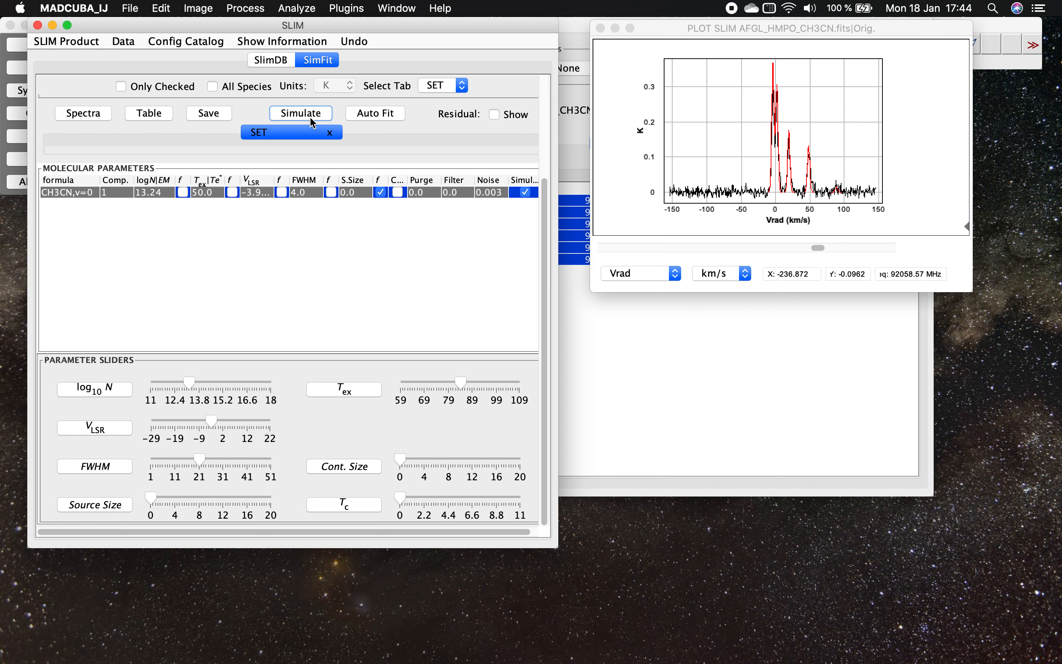
- Run Auto Fit on CH3CN,v=0, then view the options available for the fitted component without choosing any
click(374, 112)
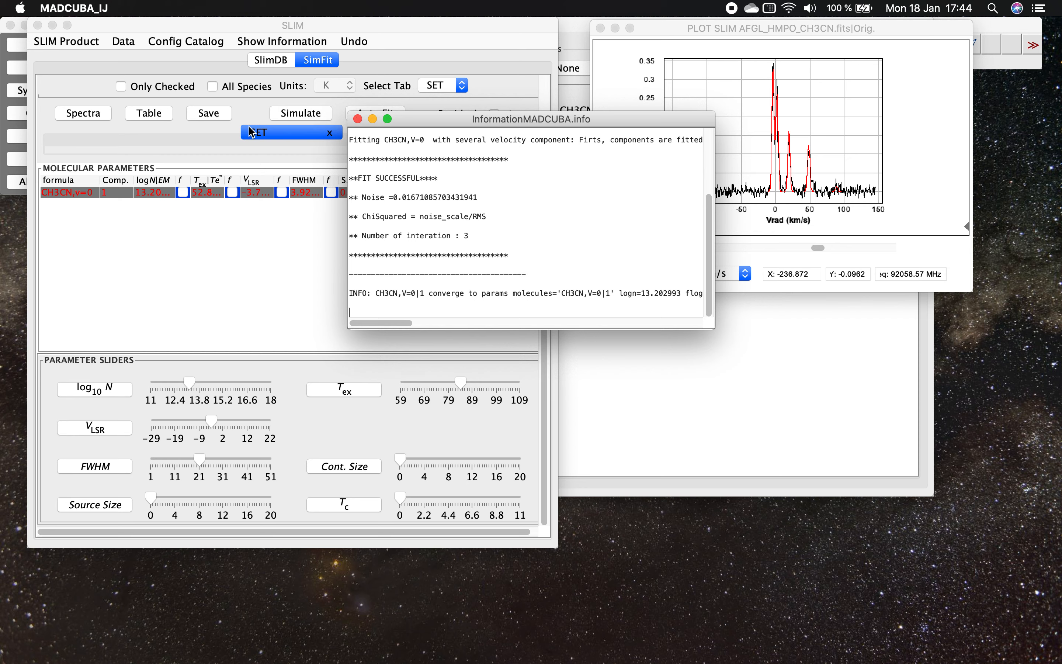
right_click(124, 192)
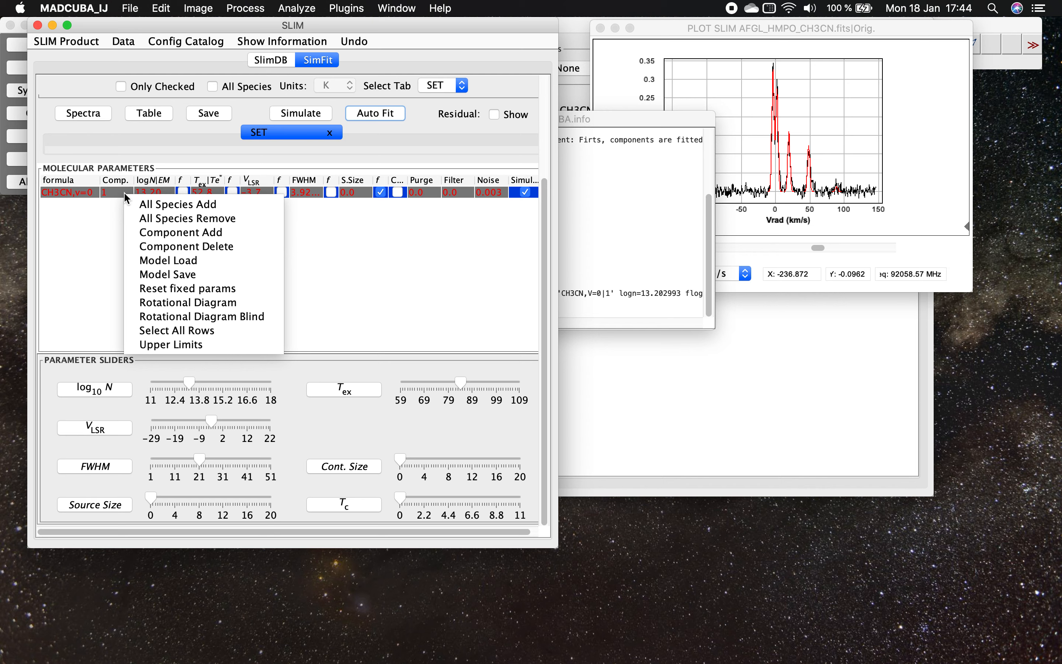
click(90, 237)
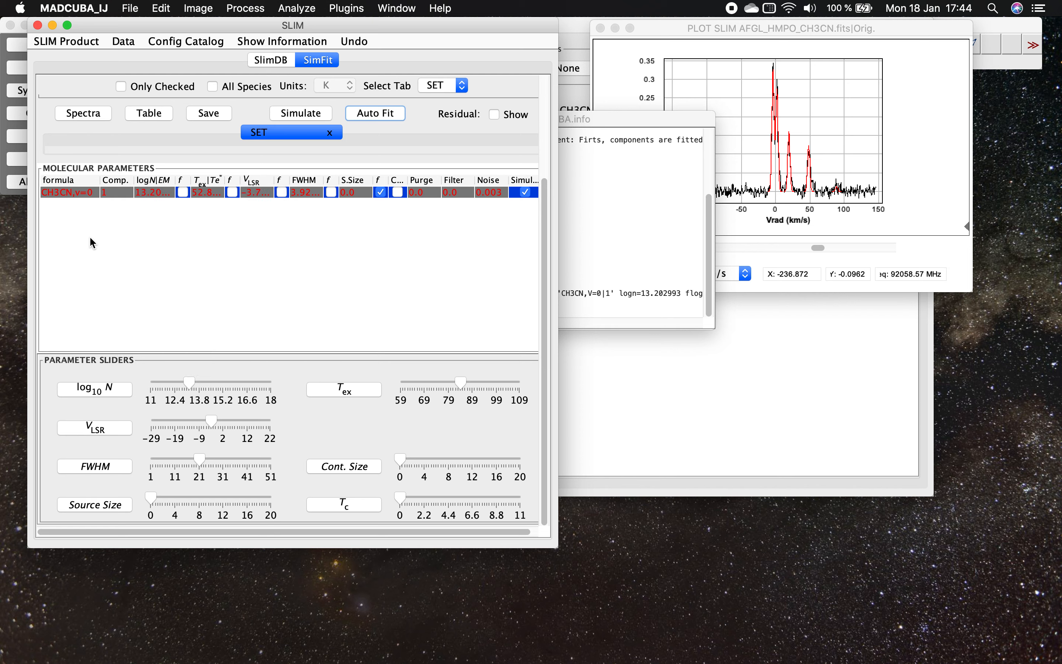